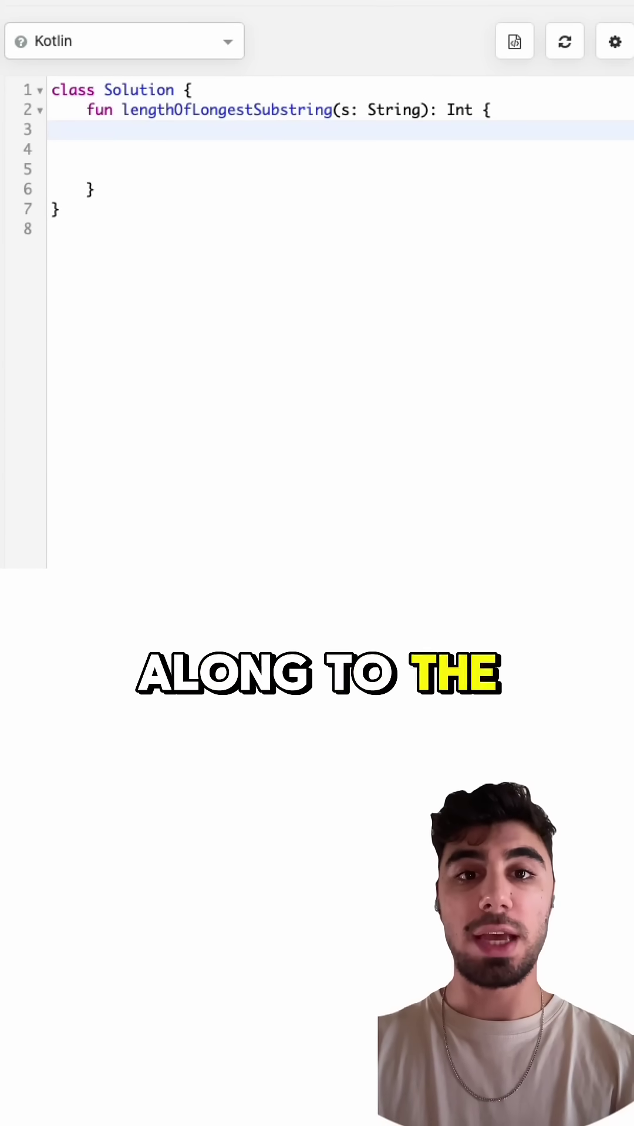
text(var lo)
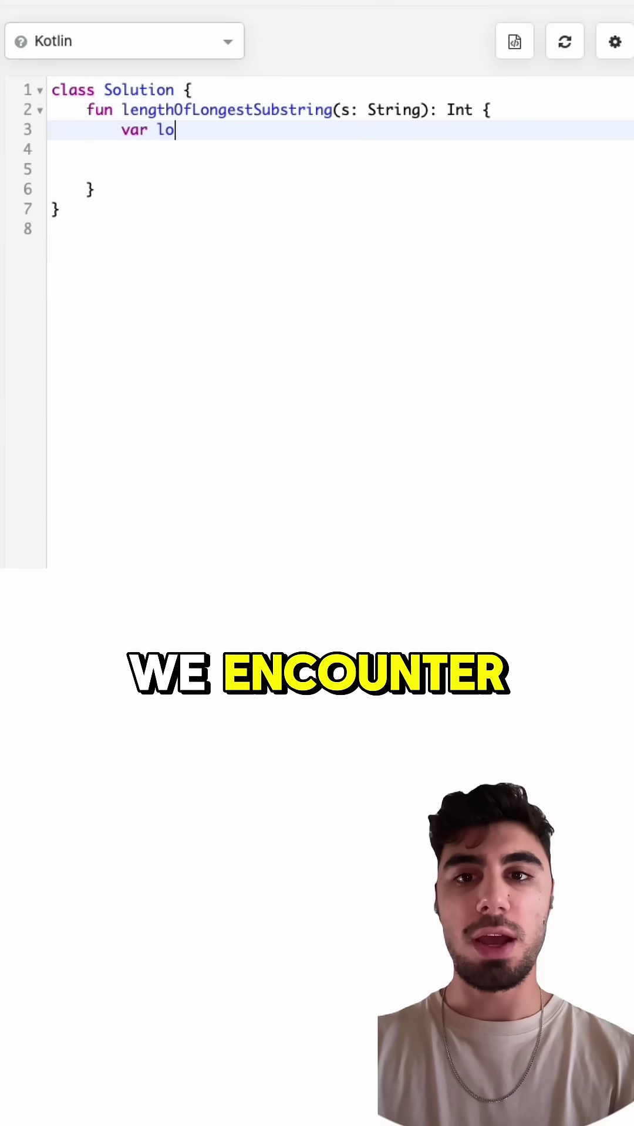
text(ngest )
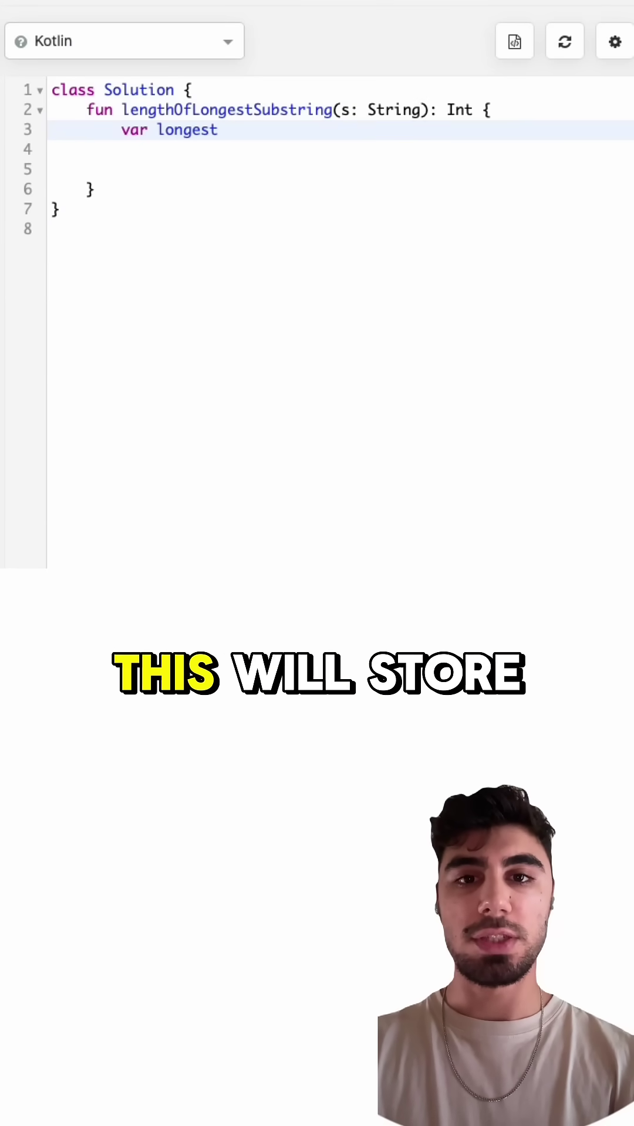
text( = 0)
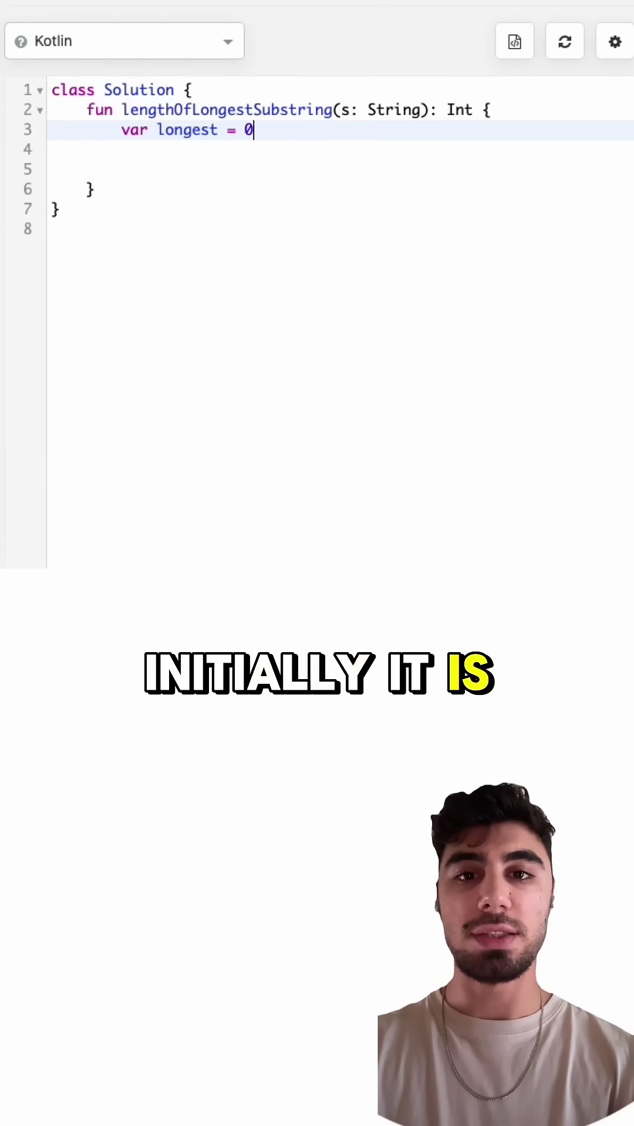
Declare 'var longest = 0' and 'var left = 0' in the Kotlin solution
key(Return)
text(var )
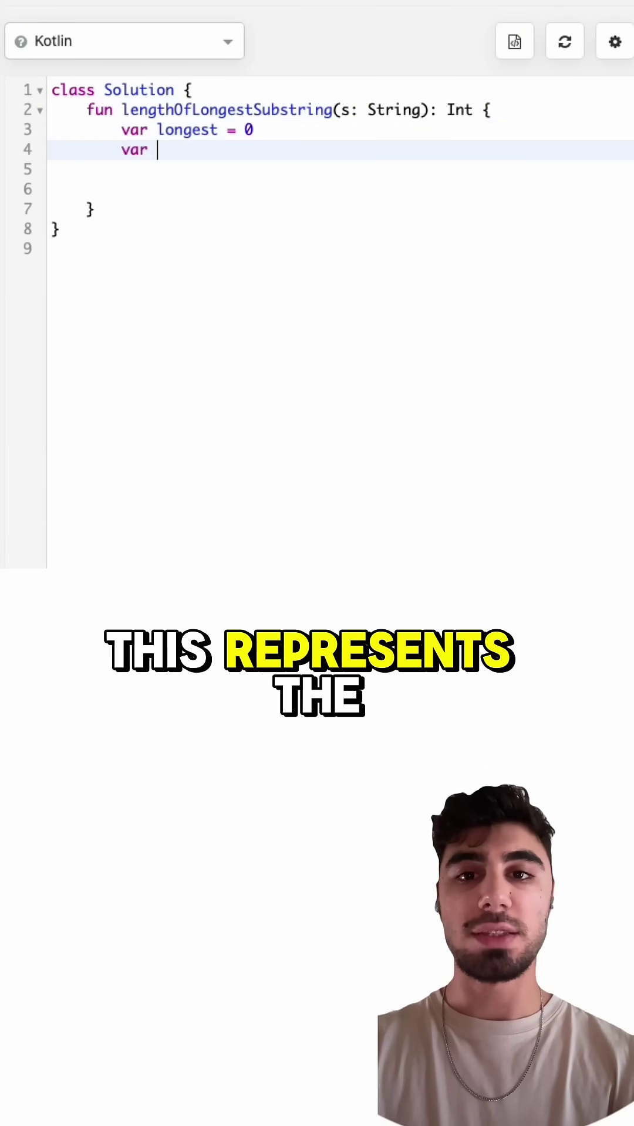
text(left)
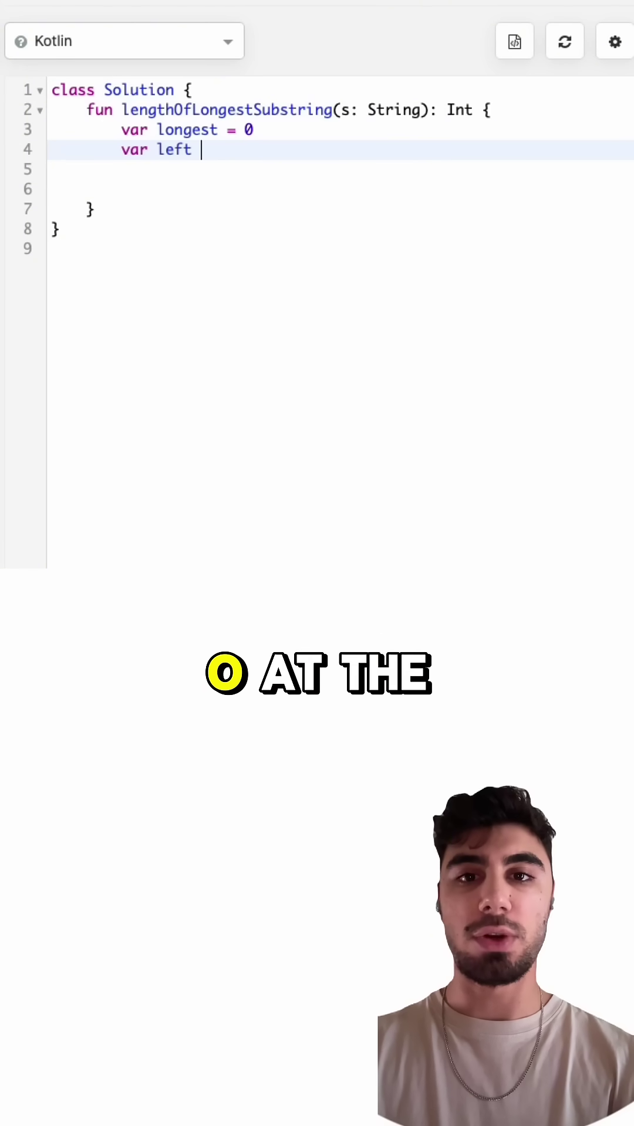
Add 'val charMap = mutableMapOf<Char, Int>()' and a 'for(right in 0 until s.length)' loop with 'val currentChar = s[right]'
key(Return)
key(Return)
text(val charMap = mutableMapOf<Char, Int>())
key(Return)
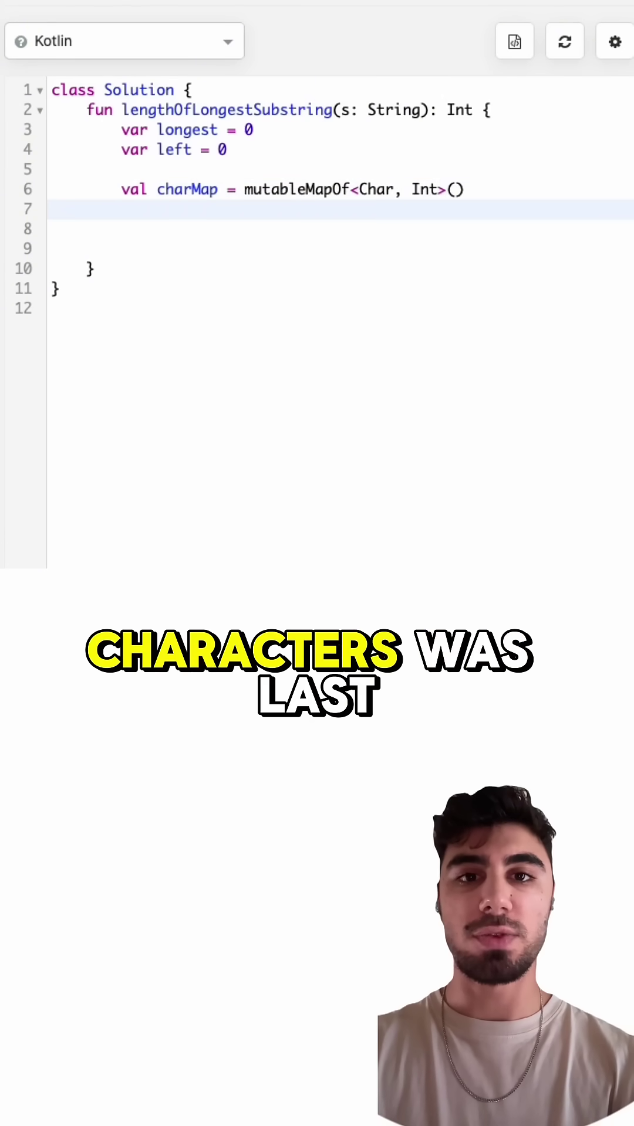
key(Return)
text(for())
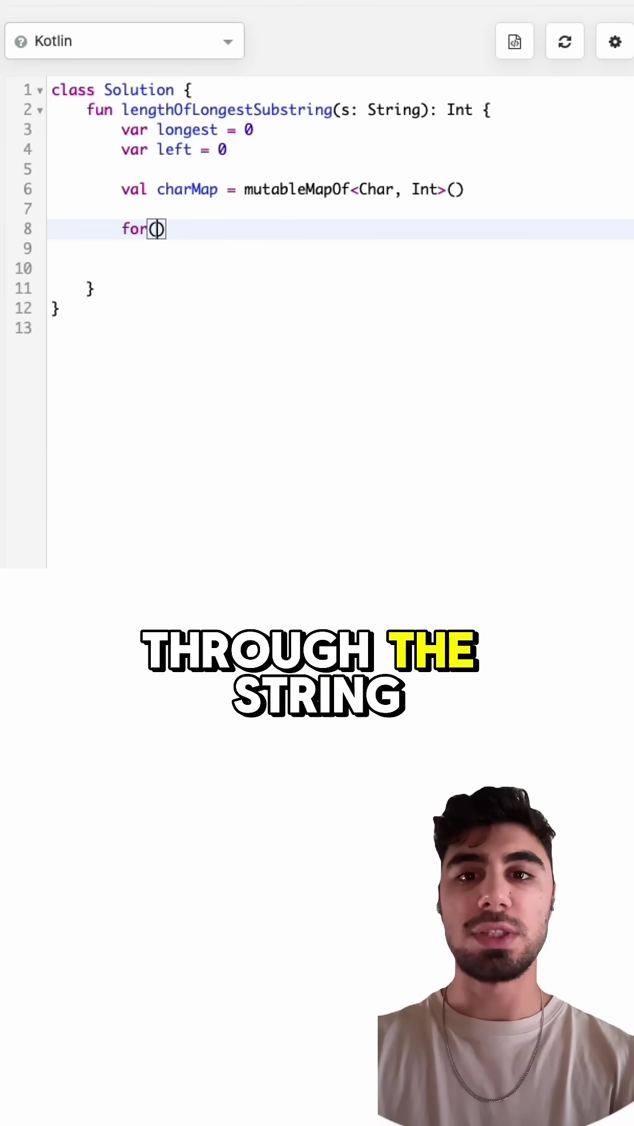
text(right in 0 until )
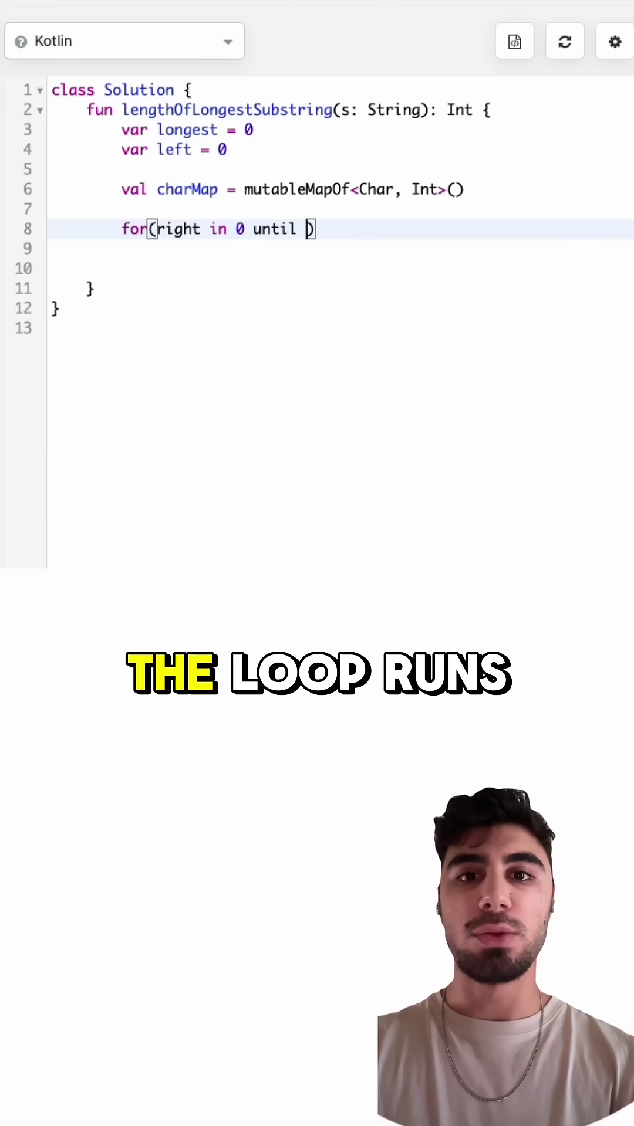
text({)
key(Return)
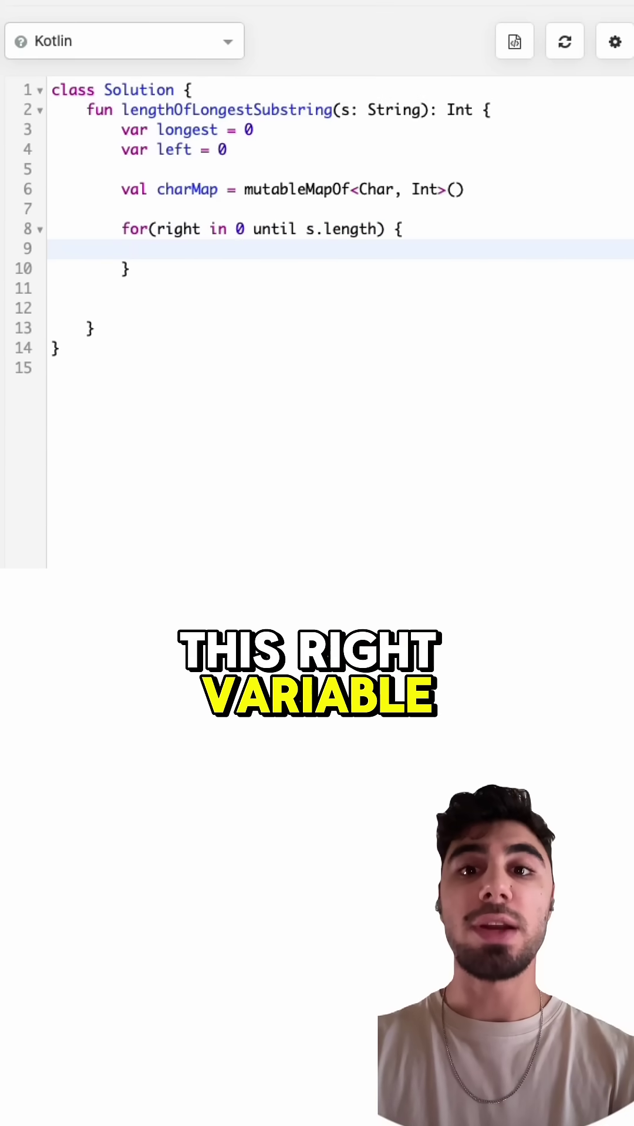
text(val currentChar = s[]right)
Add the 'charMap.containsKey(currentChar) && charMap[currentChar]!! >= left' check with body 'left = charMap[currentChar]!! + 1'
key(End)
key(Return)
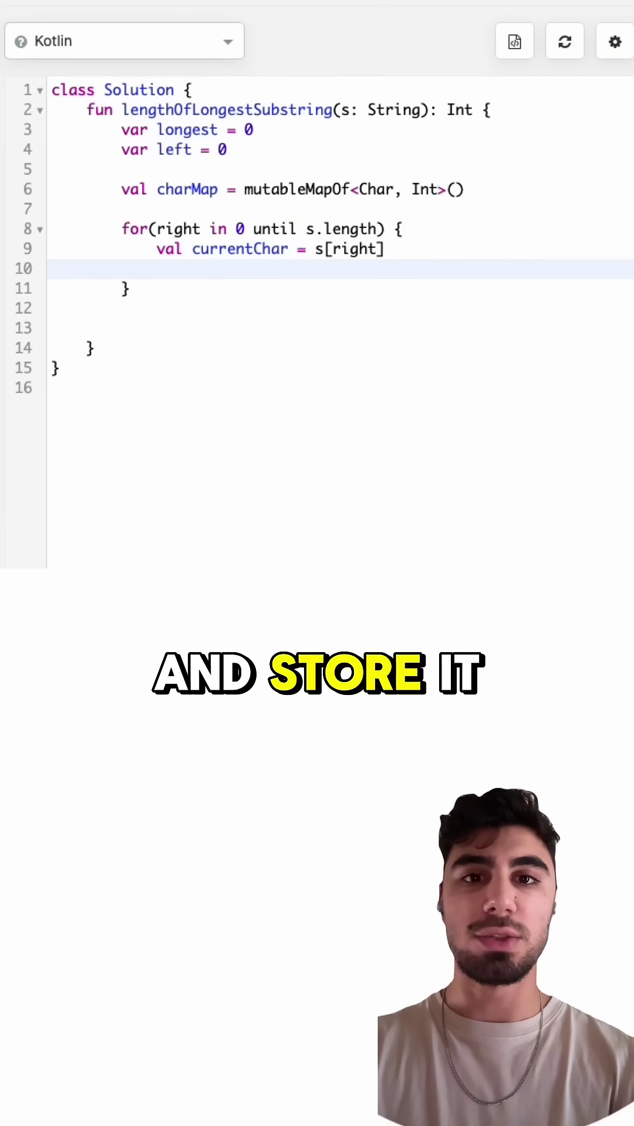
key(Return)
text(if(charMap.con)
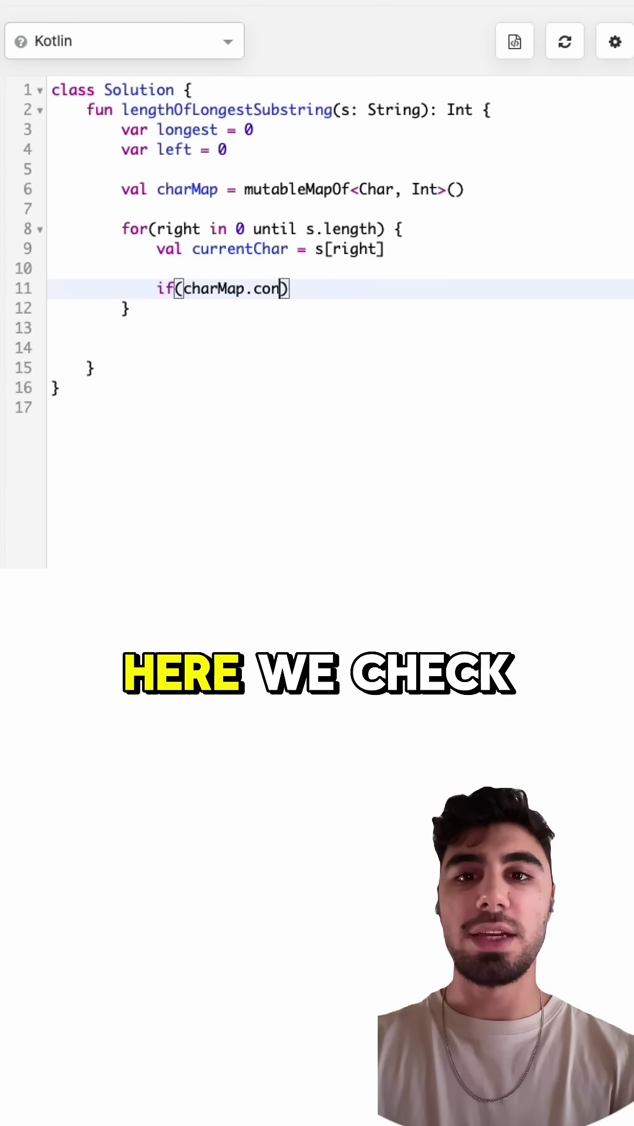
text(current)
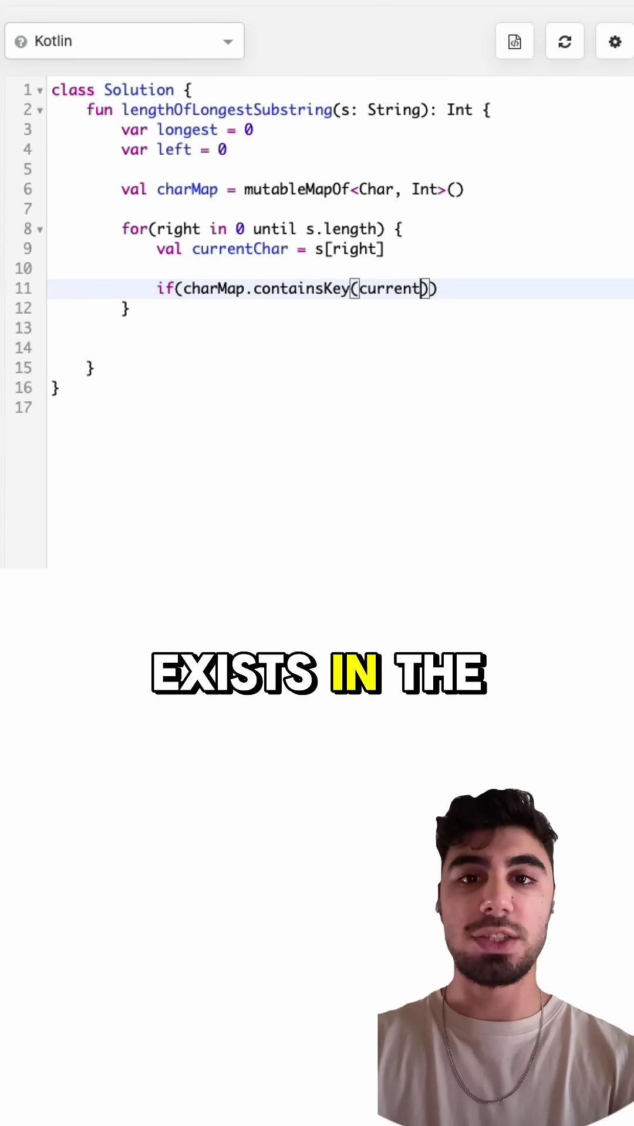
text(&& charmap)
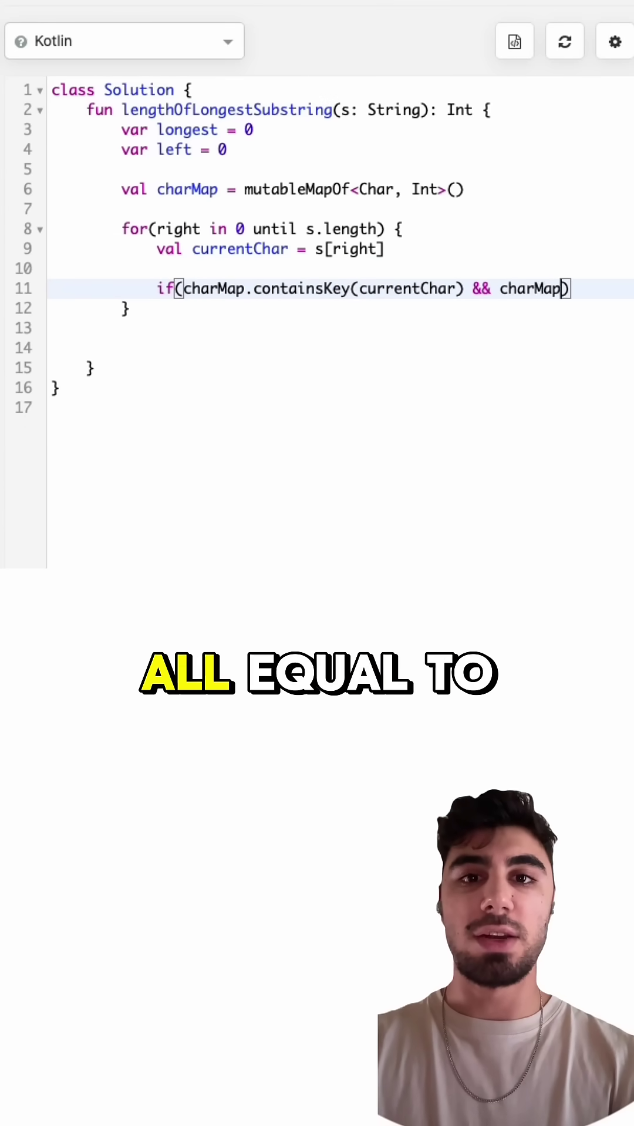
text(currentChar]!! >= left){)
key(Return)
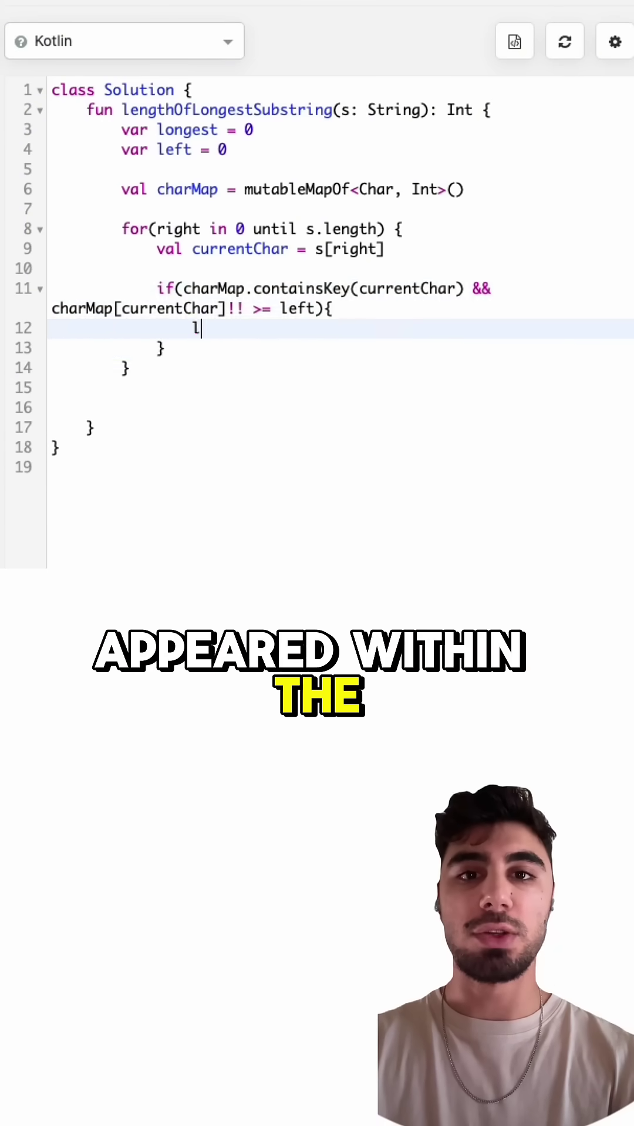
text(left = charMap[currentC)
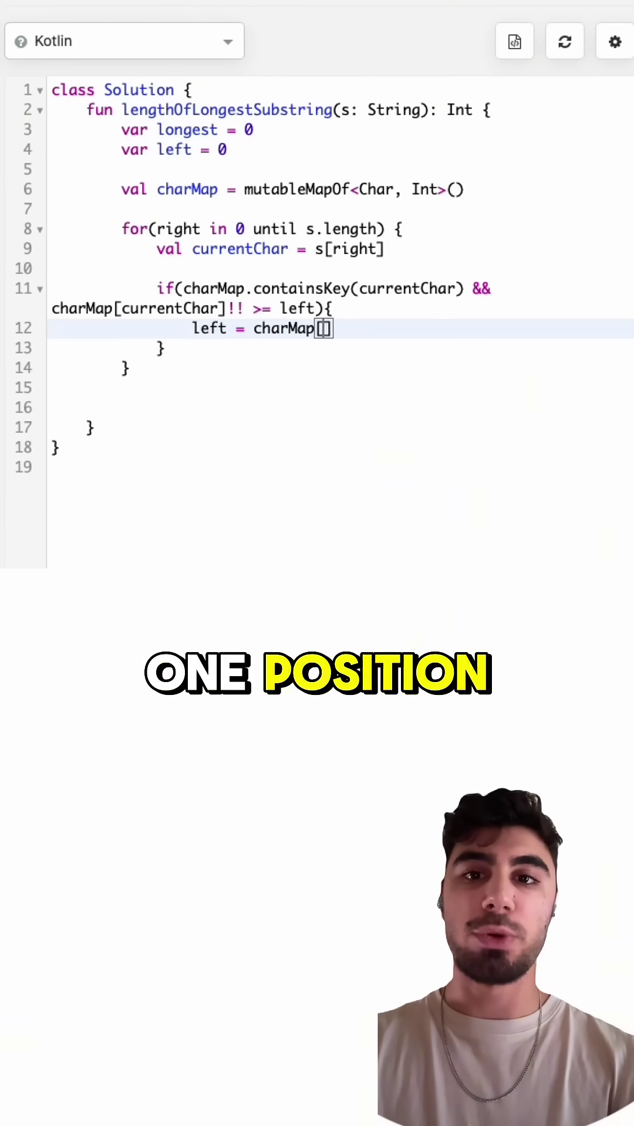
text(har)
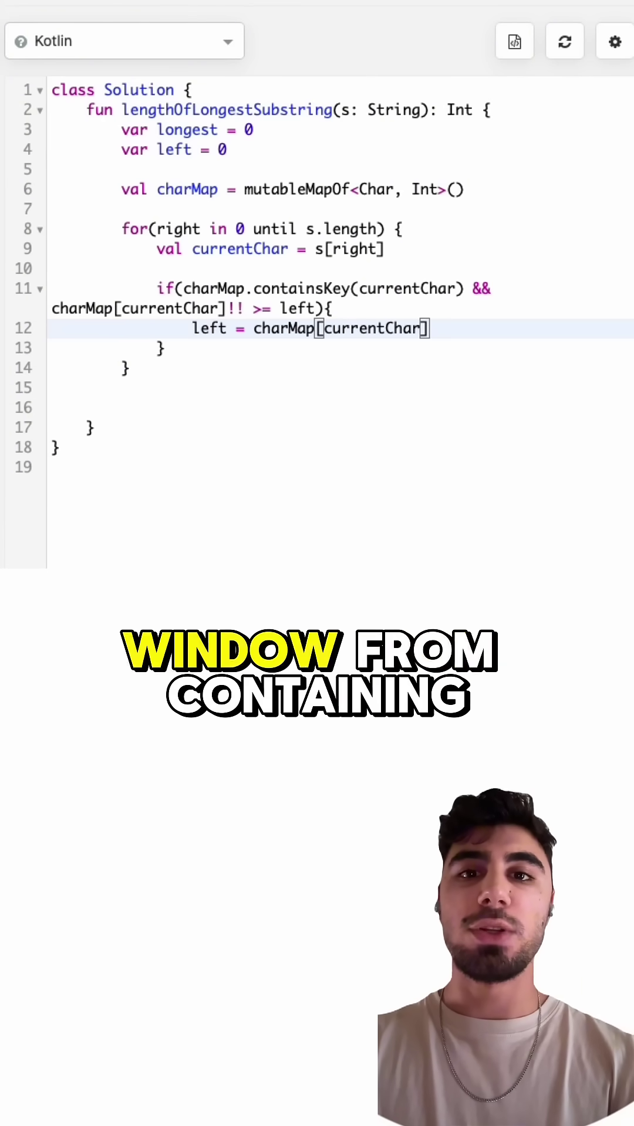
text(]!! + 1)
After the if, store 'charMap[currentChar] = right' and add 'longest = Math.max(longest, right - left + 1)'
key(Down)
key(End)
key(Return)
key(Return)
text(char)
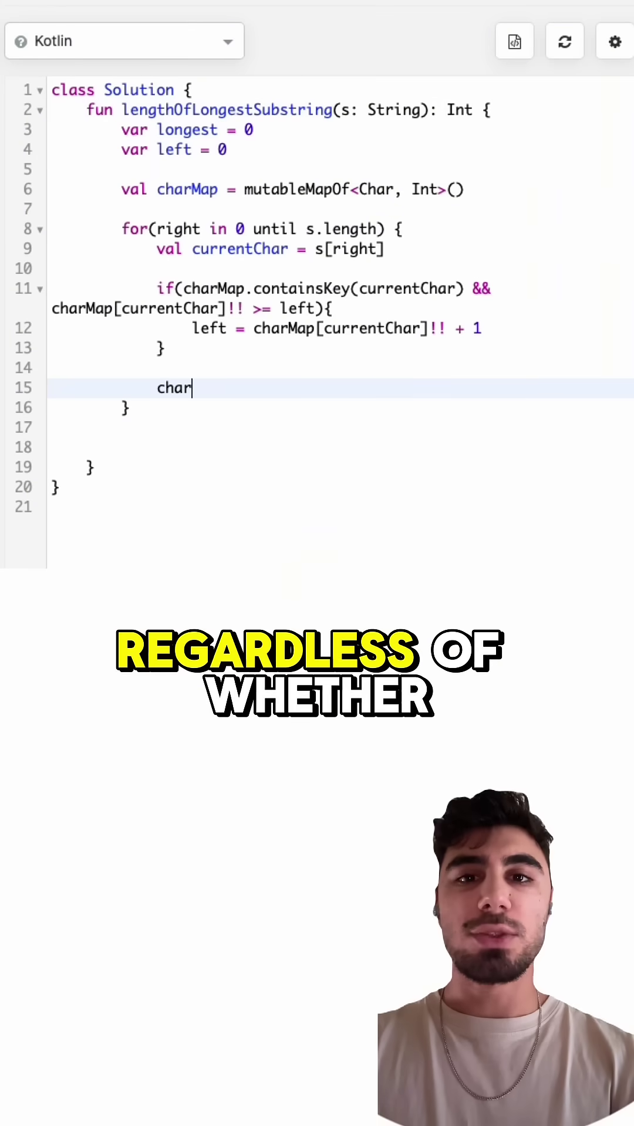
text(Map[currentCk)
key(BackSpace)
key(BackSpace)
text(Char)
key(End)
text(= right)
key(Return)
key(Return)
text(lenges)
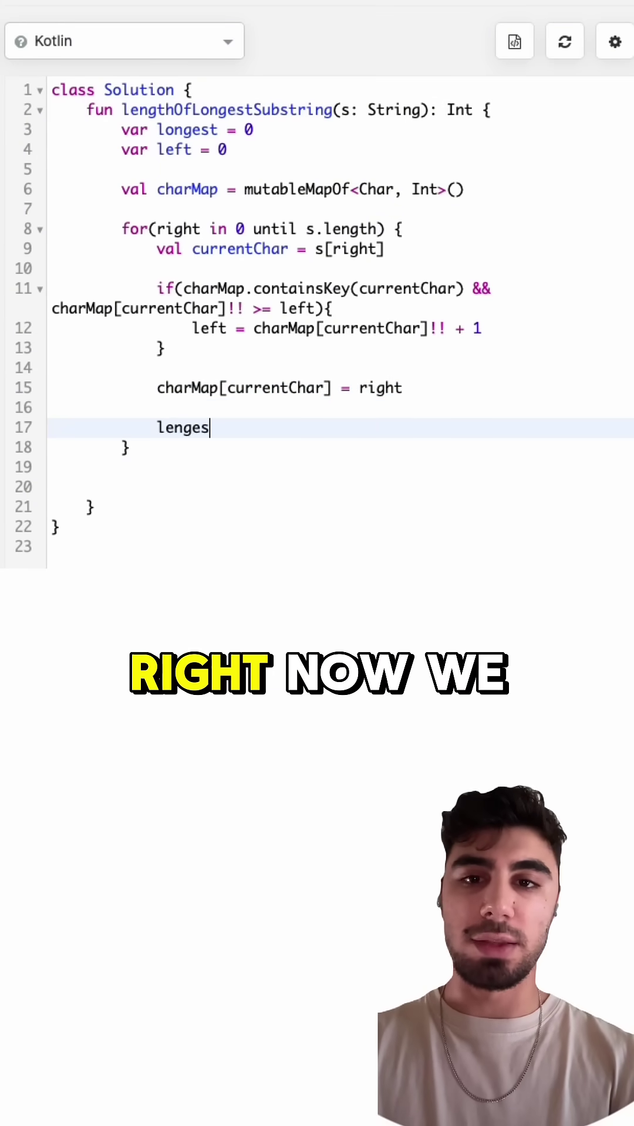
key(BackSpace)
key(BackSpace)
key(BackSpace)
text(ongest = Math.max(longest,)
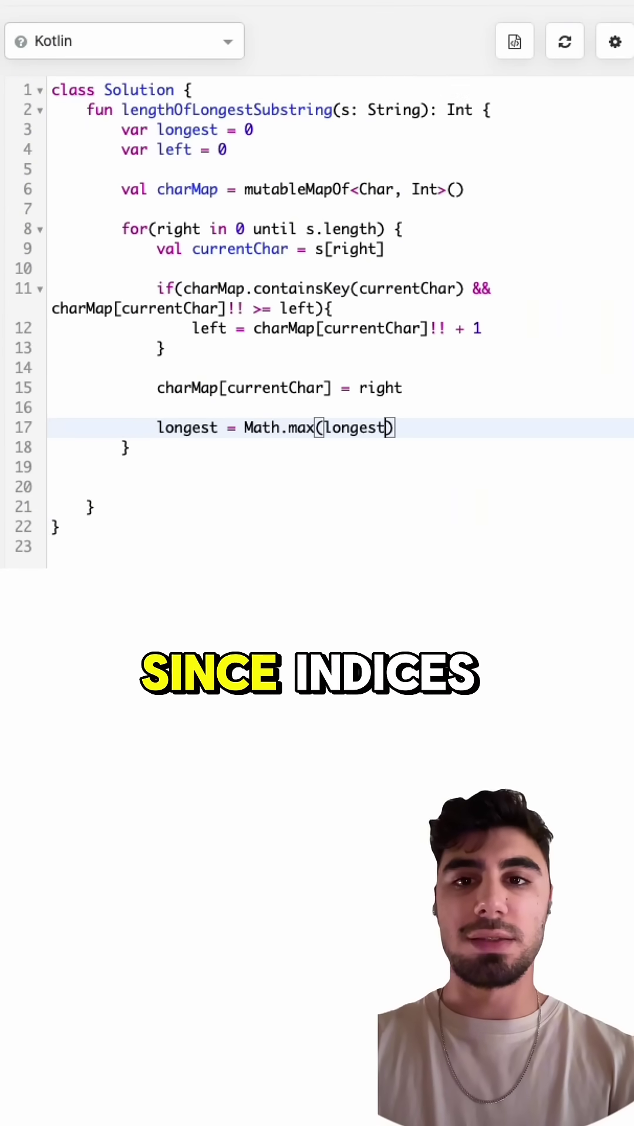
text( right - left )
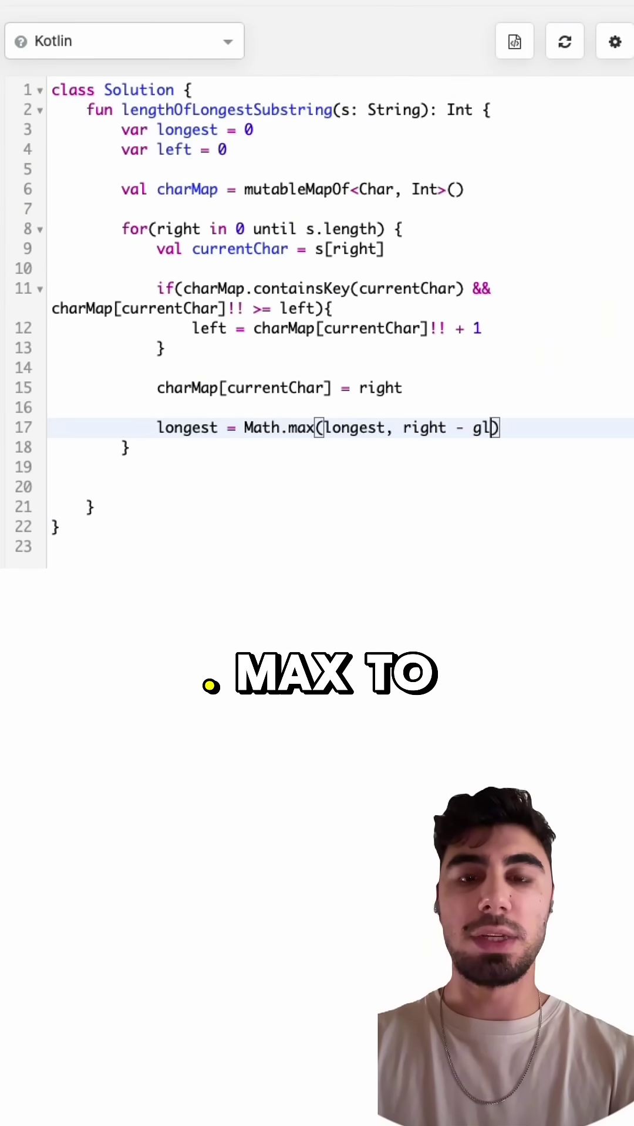
text(+ 1)
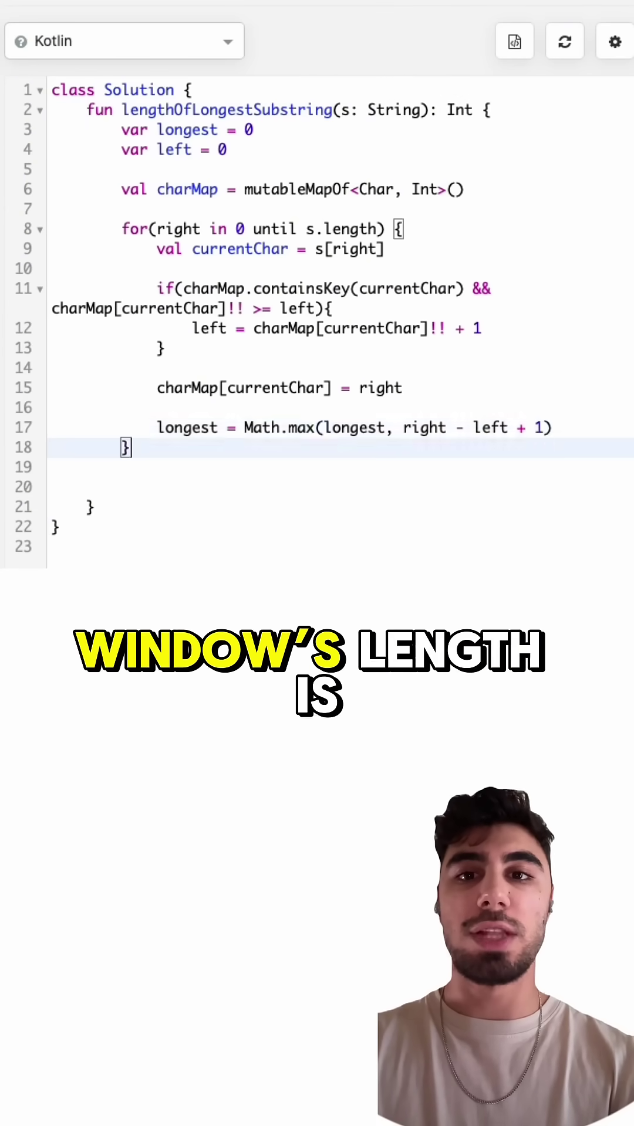